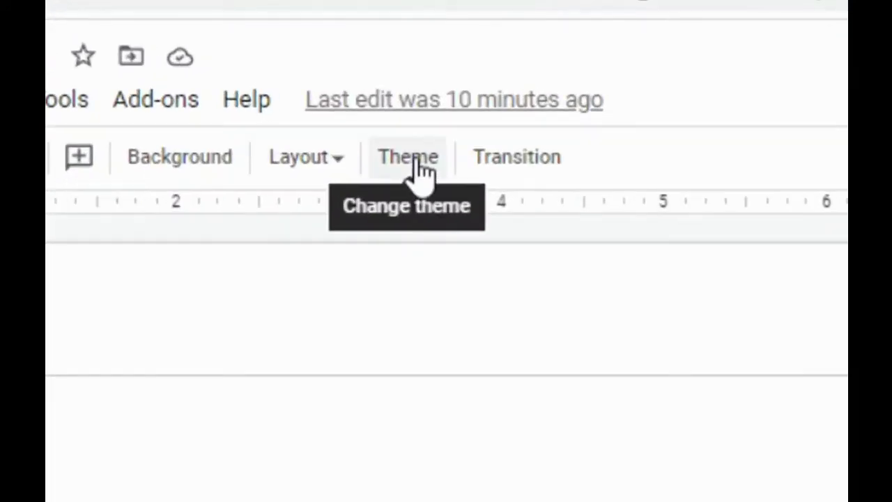
- Apply the teal Momentum theme to the presentation from the Themes list
click(419, 167)
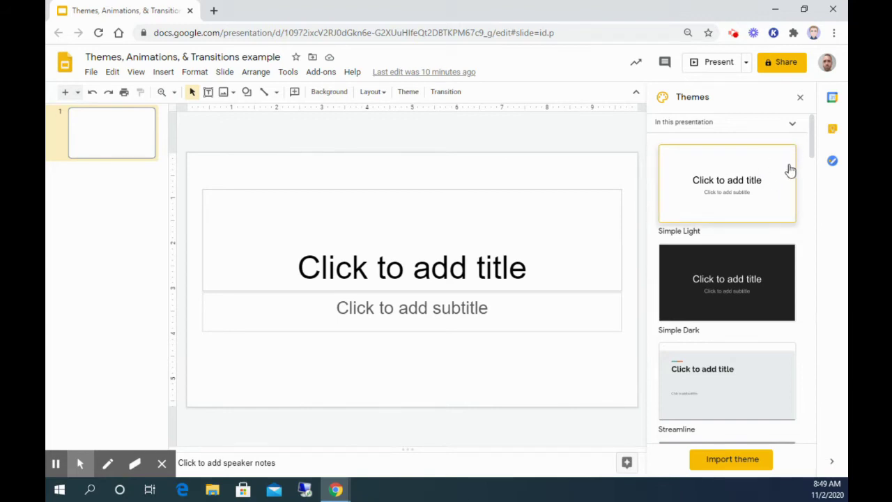
scroll(785, 173, down, 1)
scroll(737, 172, down, 3)
scroll(743, 179, down, 1)
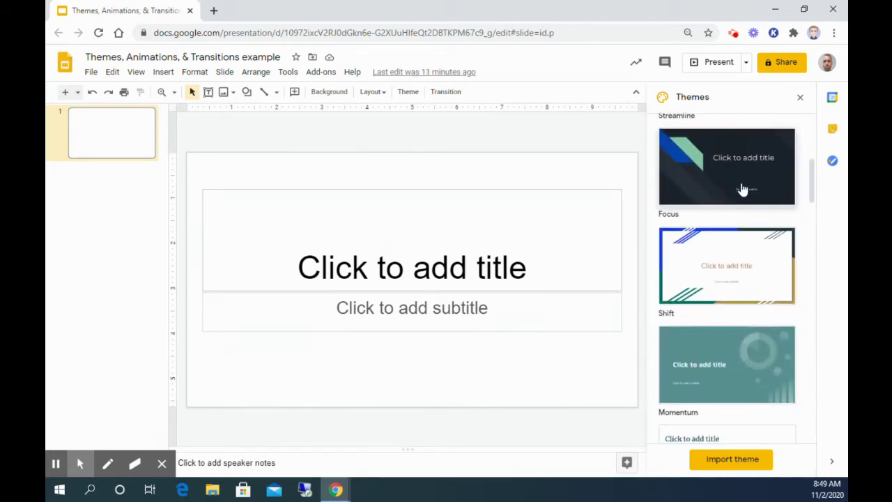
scroll(744, 192, down, 2)
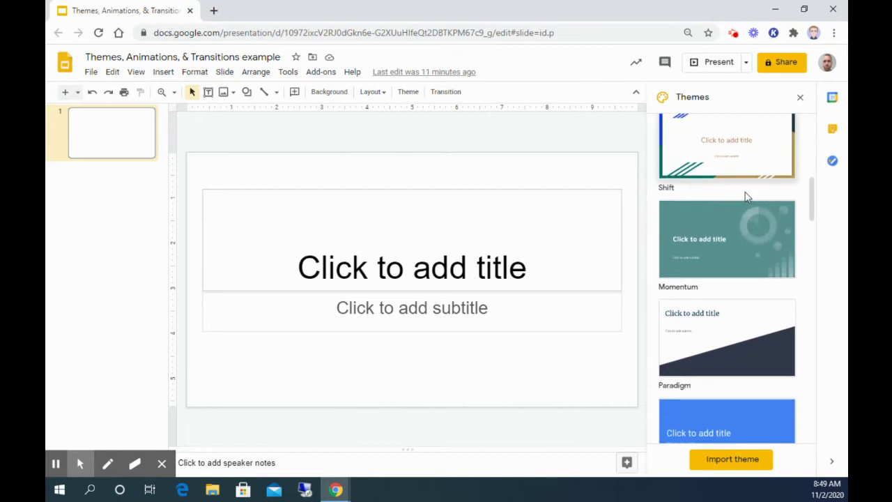
click(698, 227)
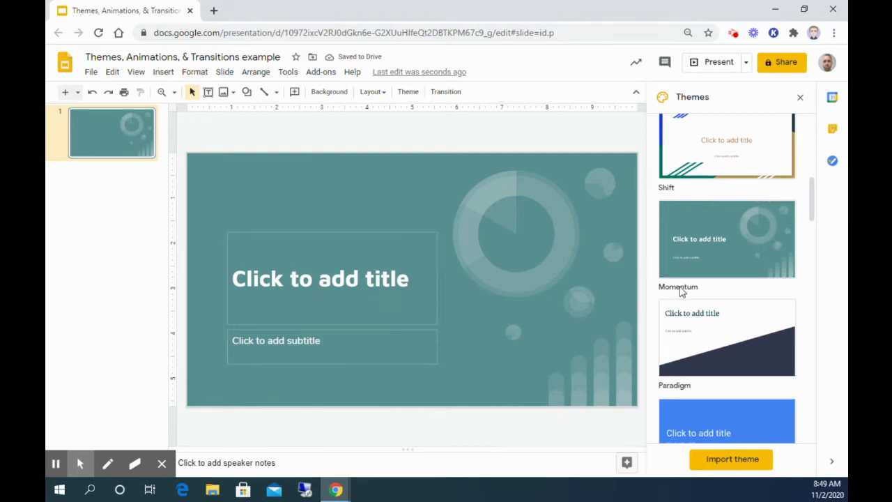
scroll(725, 289, down, 1)
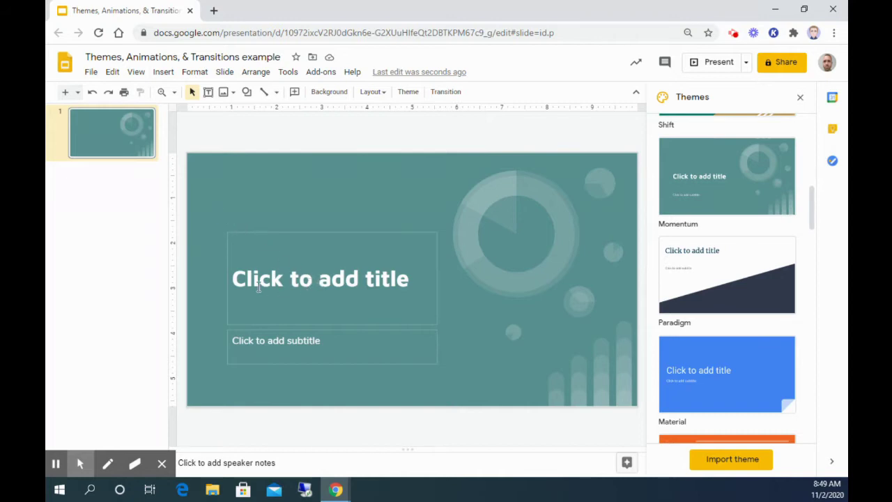
click(321, 281)
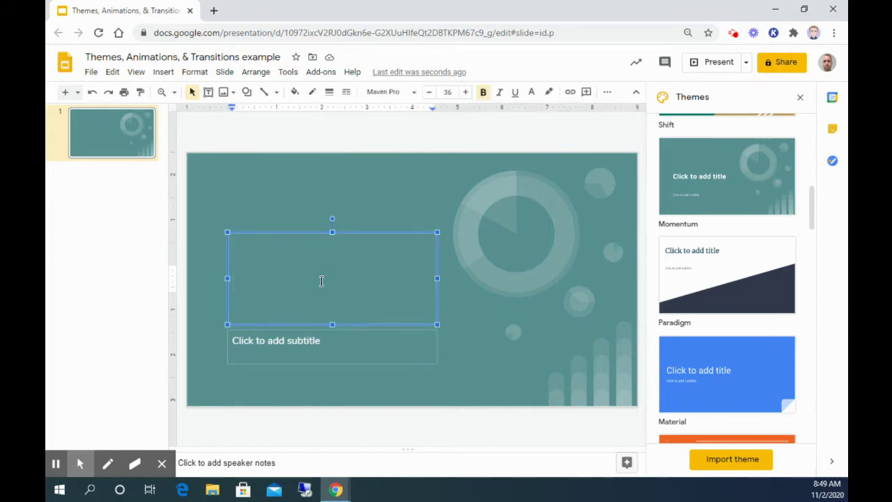
- Type the presenter's name as the title-slide heading, leaving the subtitle empty
text(Mr. Kunst)
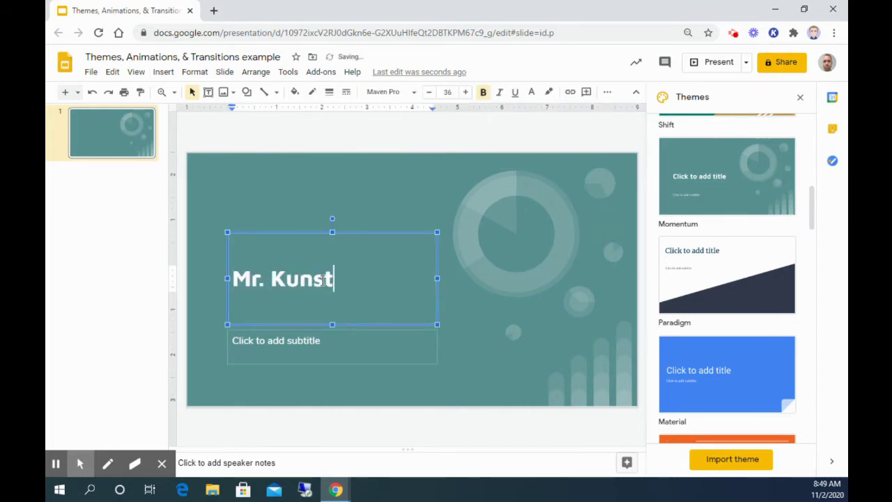
click(479, 292)
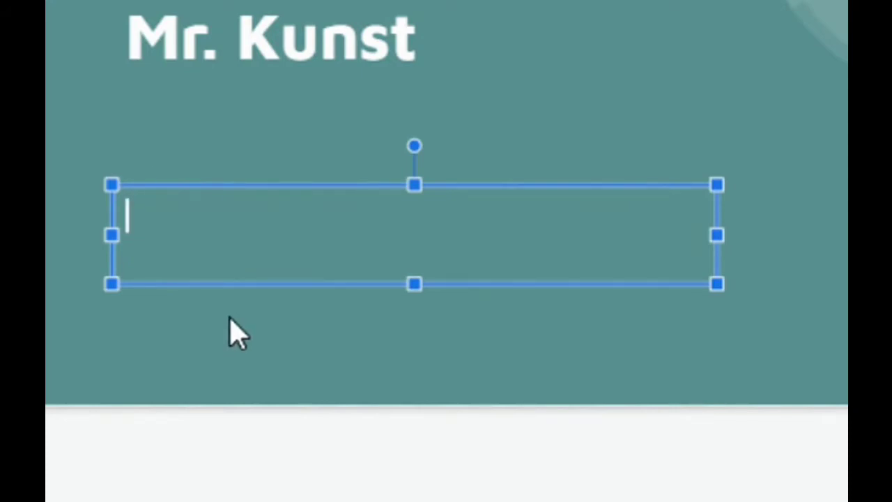
click(93, 325)
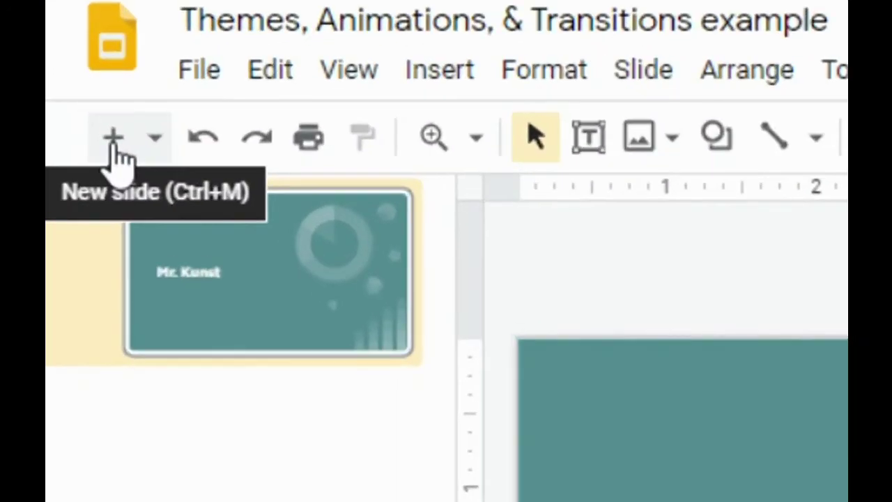
- Add slide 2 with the orange Section header layout and delete its title box
click(114, 140)
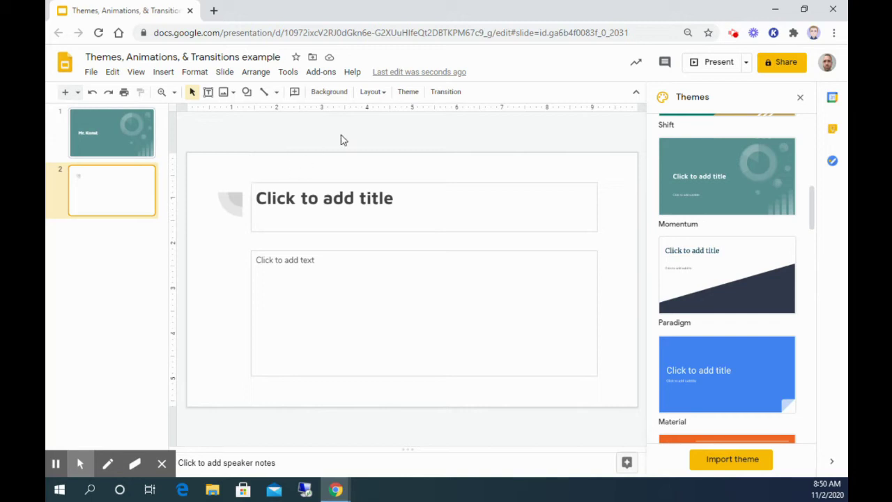
click(375, 93)
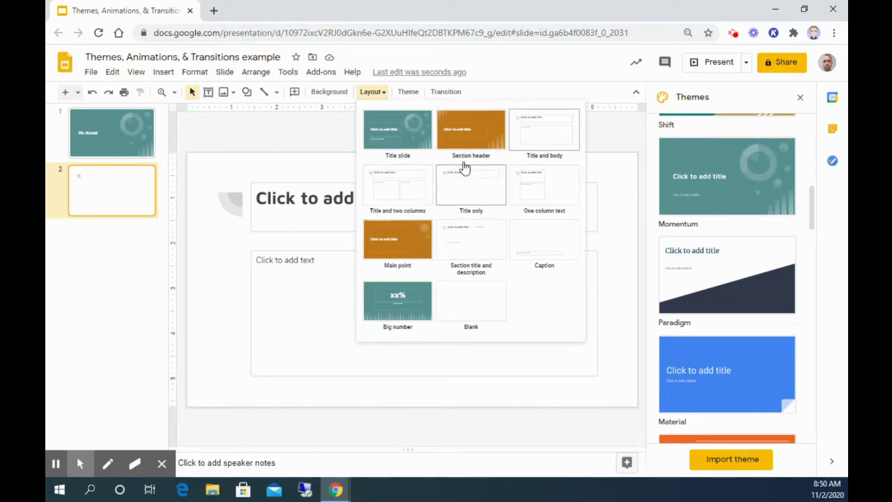
click(493, 134)
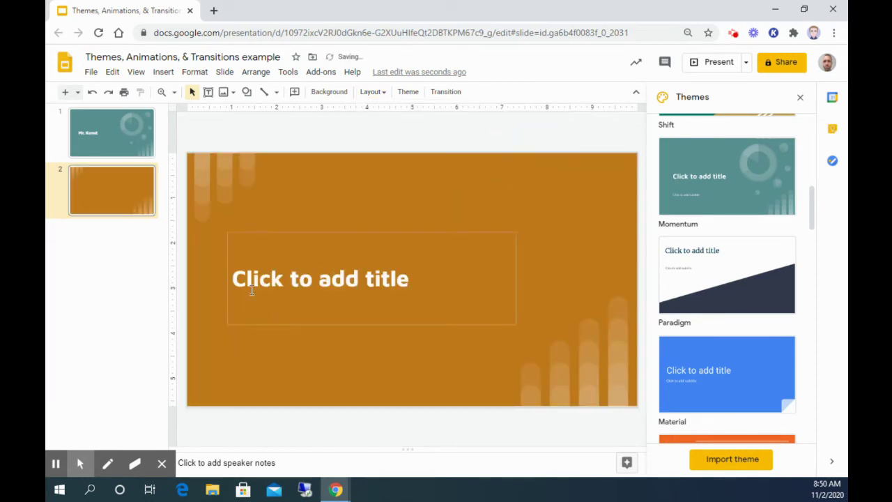
click(271, 233)
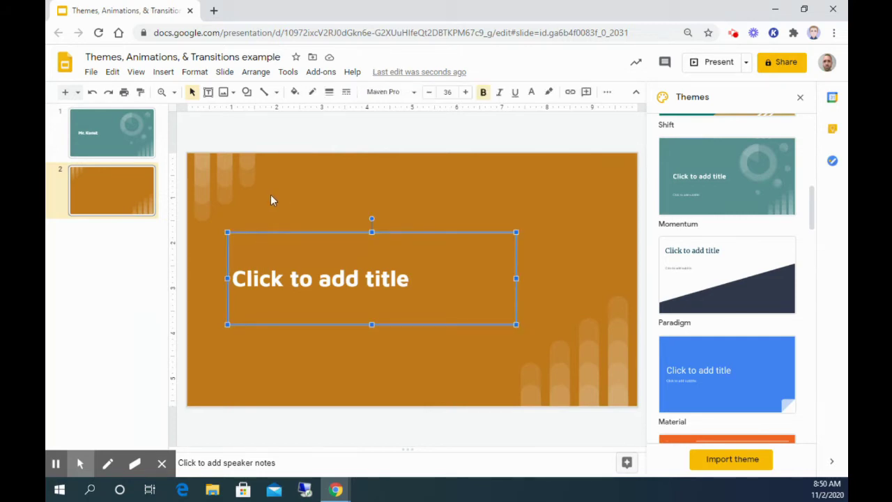
key(Delete)
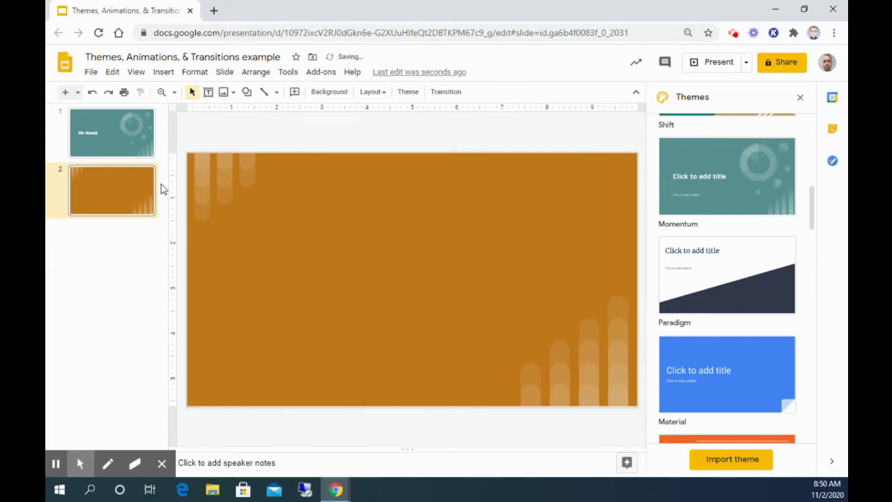
- Go back to the title slide, close the Themes panel, and show the transition settings
click(128, 138)
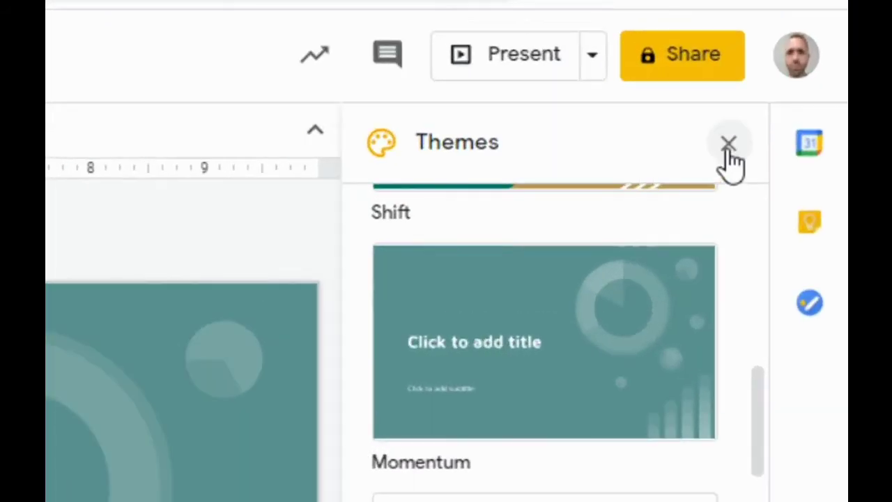
click(729, 145)
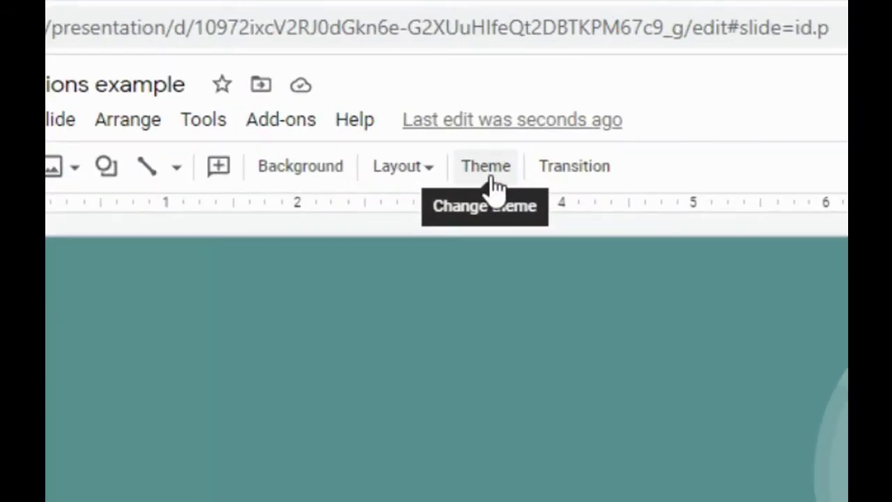
click(576, 174)
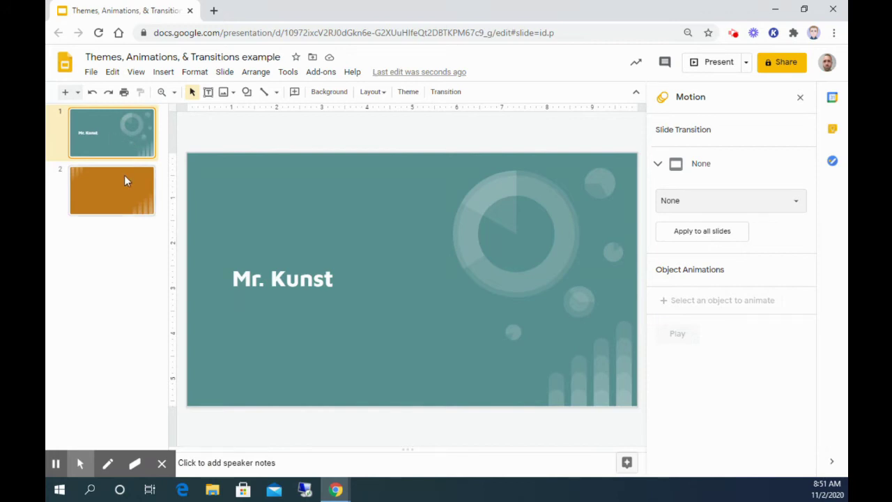
click(659, 167)
- Set the slide transition to Cube and apply it to all slides
click(660, 167)
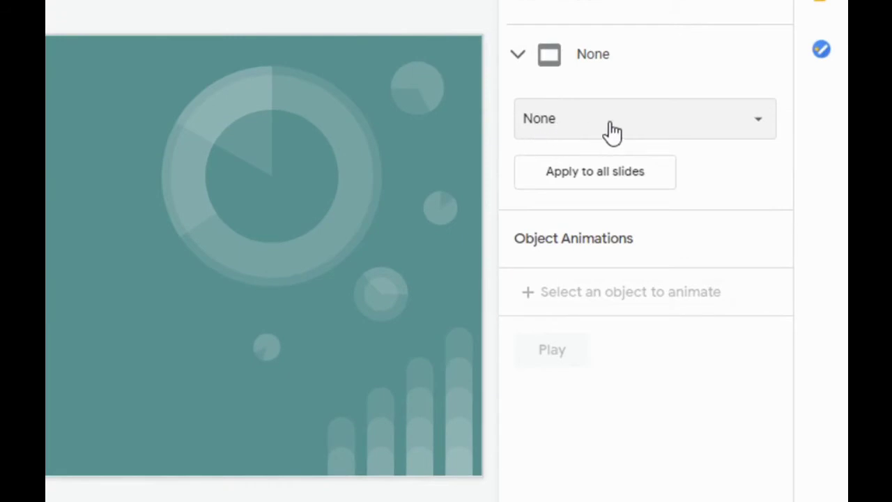
click(609, 132)
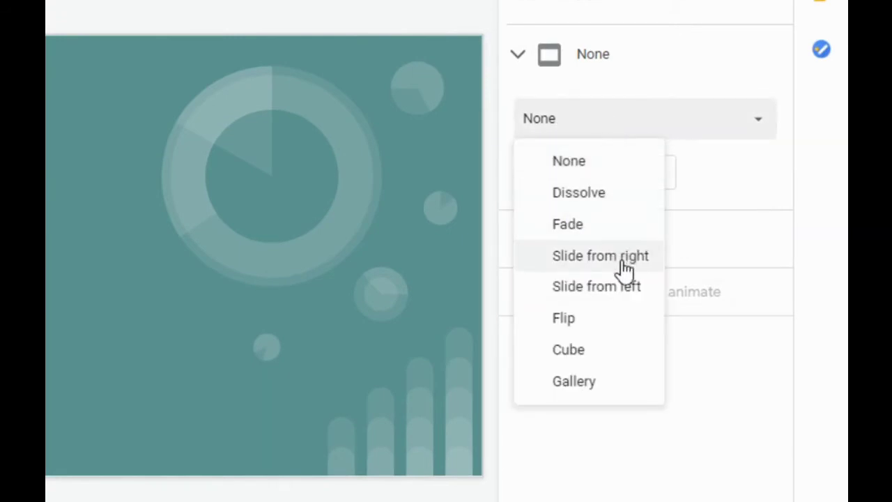
click(601, 362)
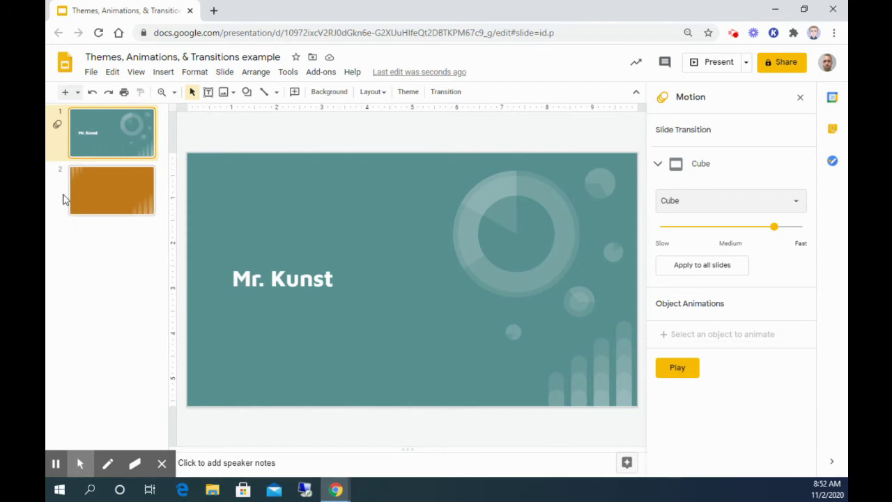
click(684, 272)
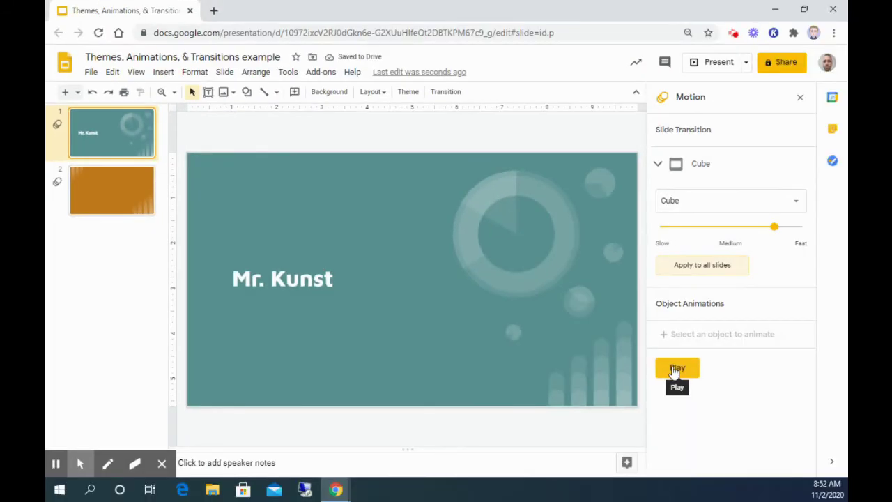
- Preview the Cube transition on the title slide and slide 2, then return to slide 1
click(675, 372)
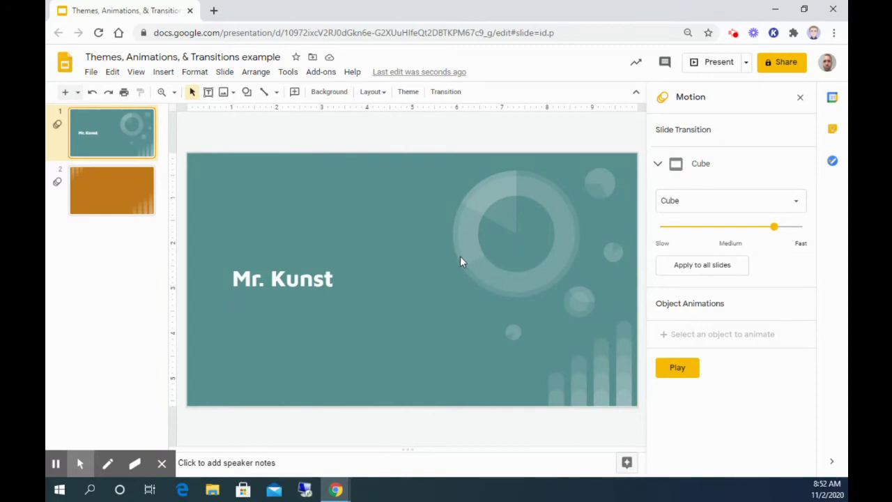
click(101, 180)
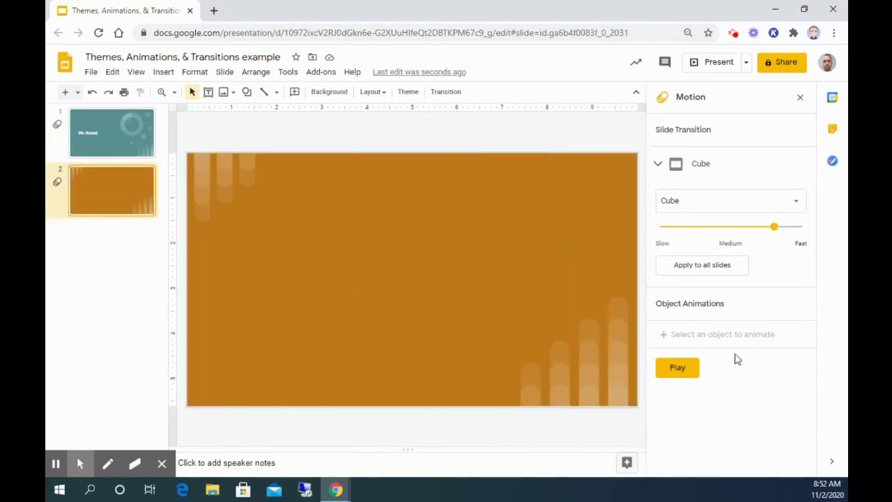
click(678, 369)
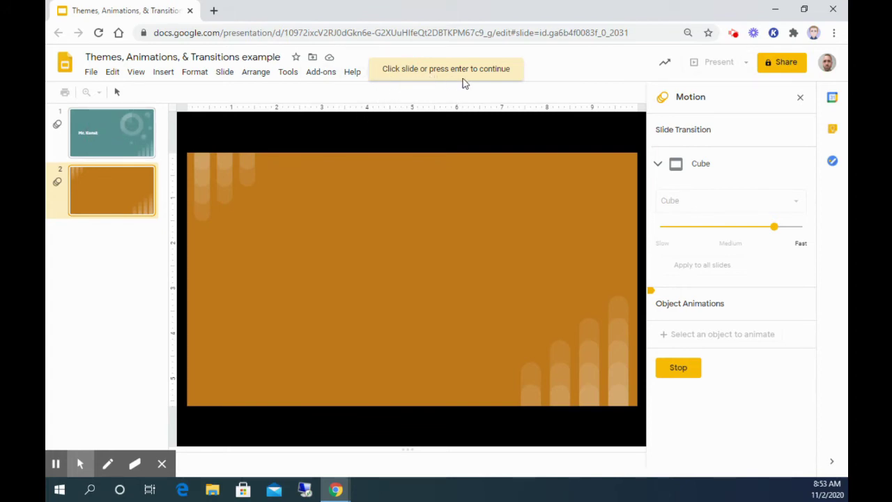
click(313, 222)
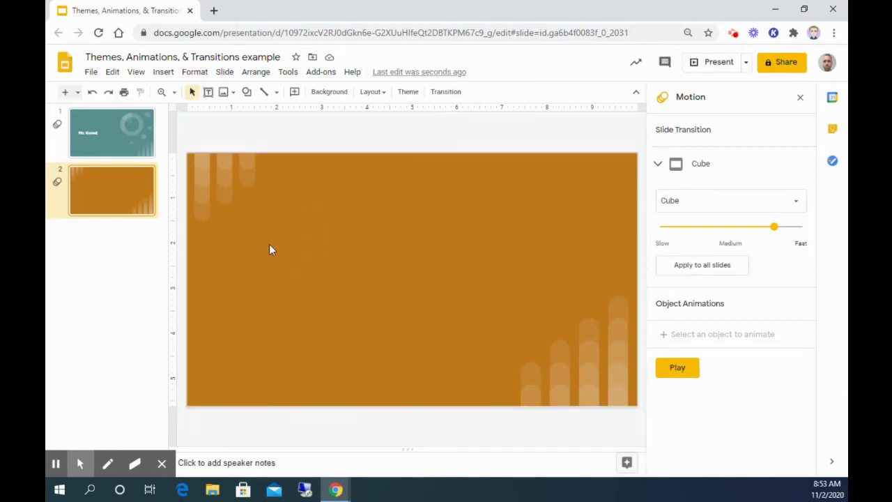
click(110, 135)
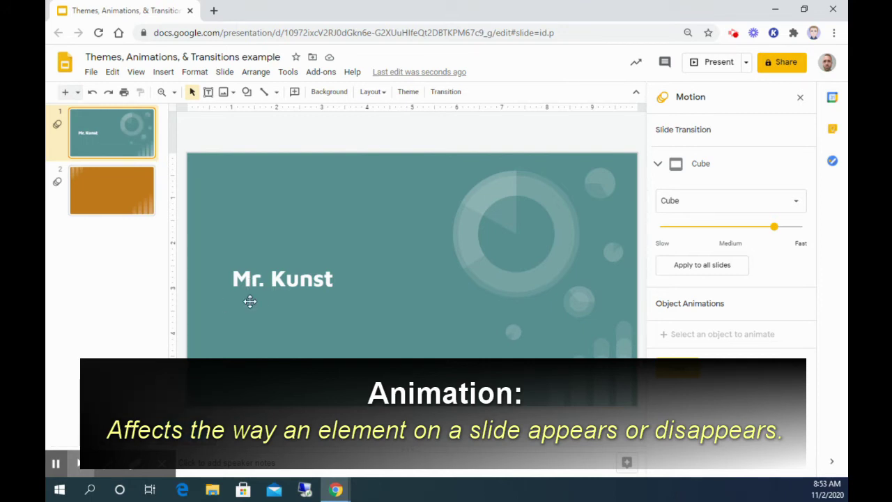
- Add a Spin animation to the title-slide heading
click(298, 296)
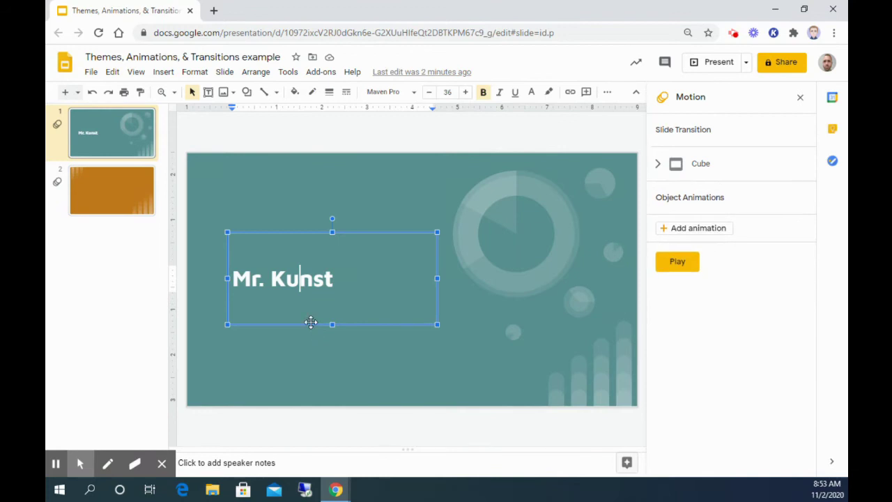
click(461, 304)
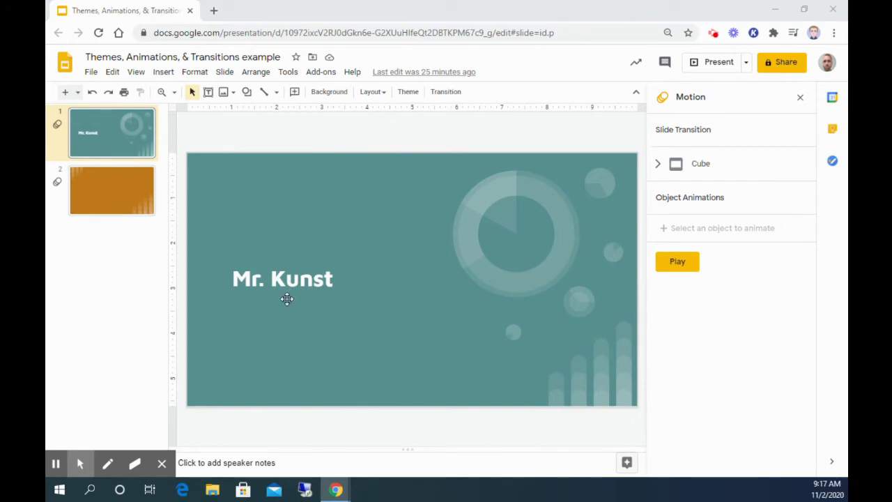
click(254, 280)
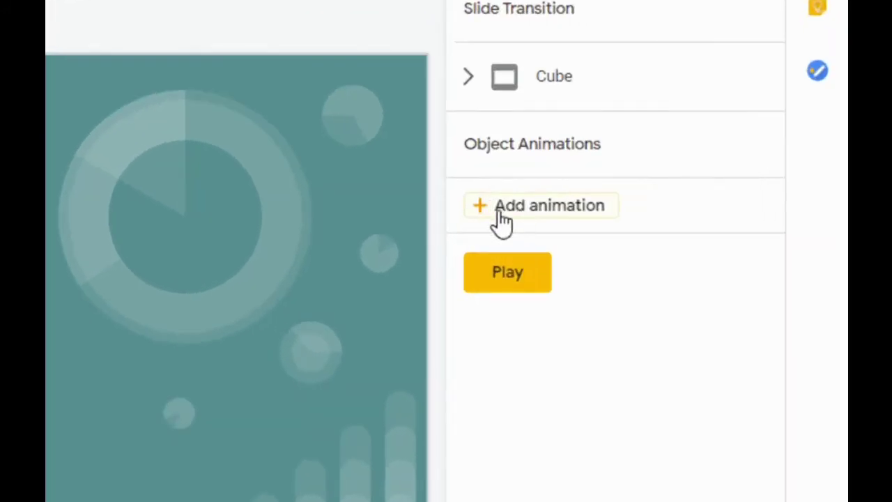
click(518, 206)
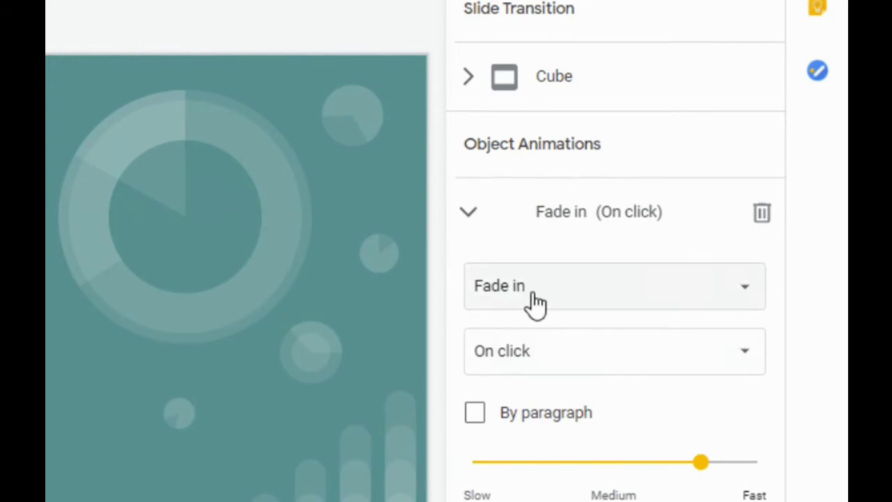
click(571, 298)
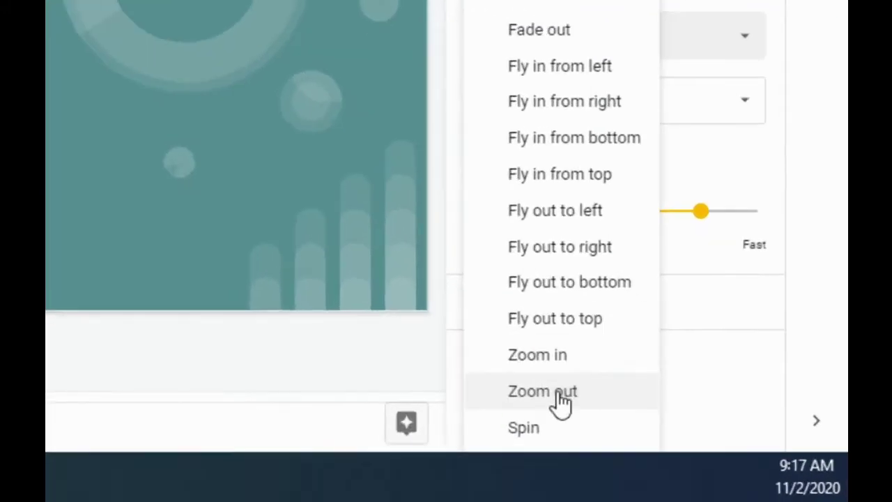
click(547, 428)
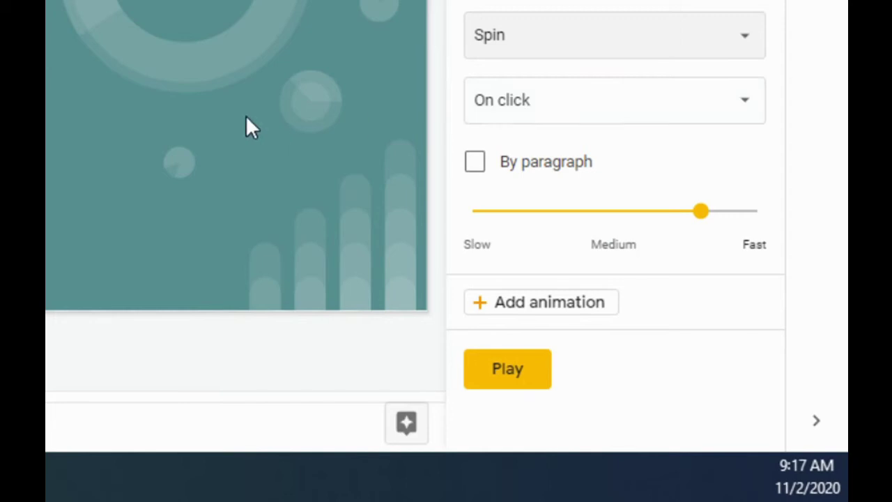
- Make the spin start After previous at a slightly slower speed, and preview it
click(563, 124)
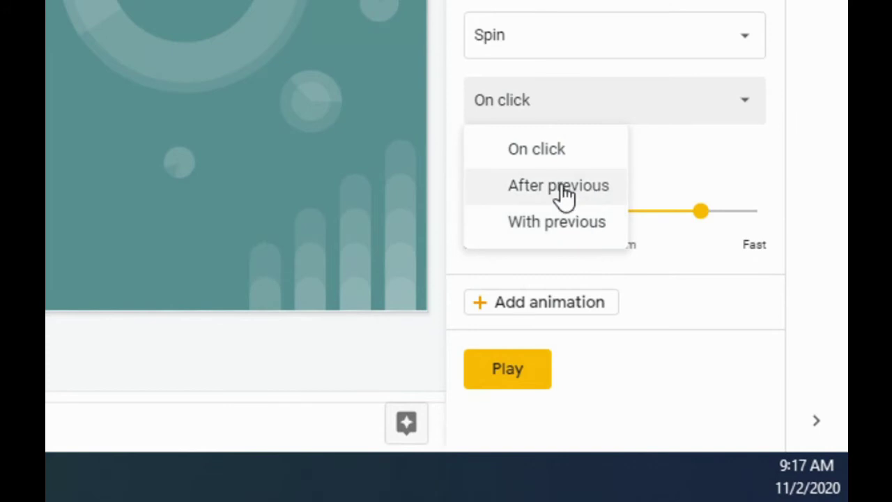
click(562, 189)
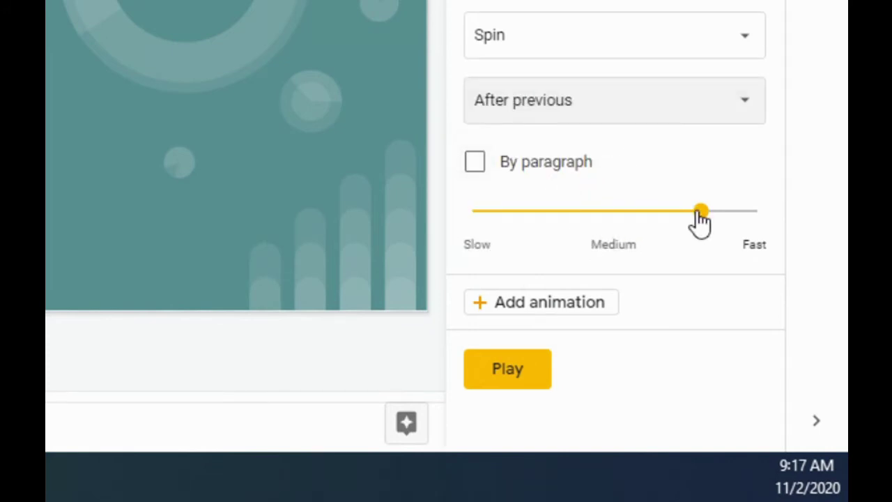
drag(700, 211, 661, 211)
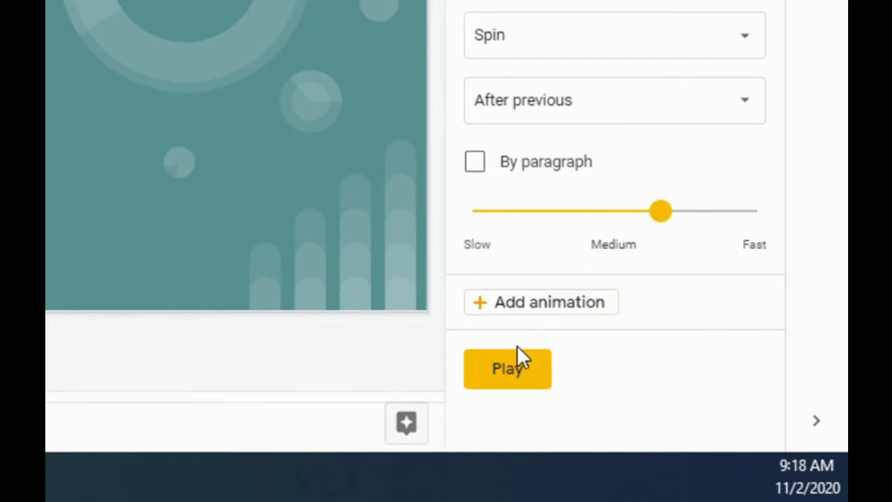
click(511, 376)
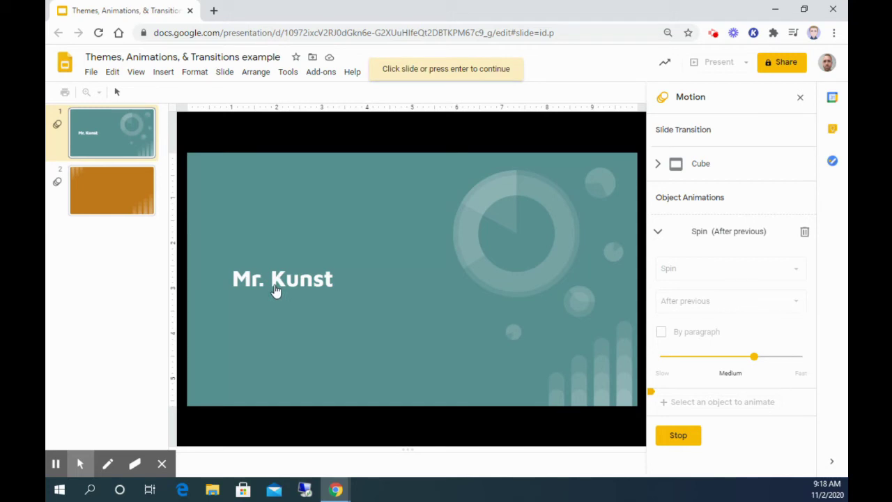
click(392, 223)
- Insert a standing T-rex picture on slide 2 from a web search for 't-rex'
click(112, 202)
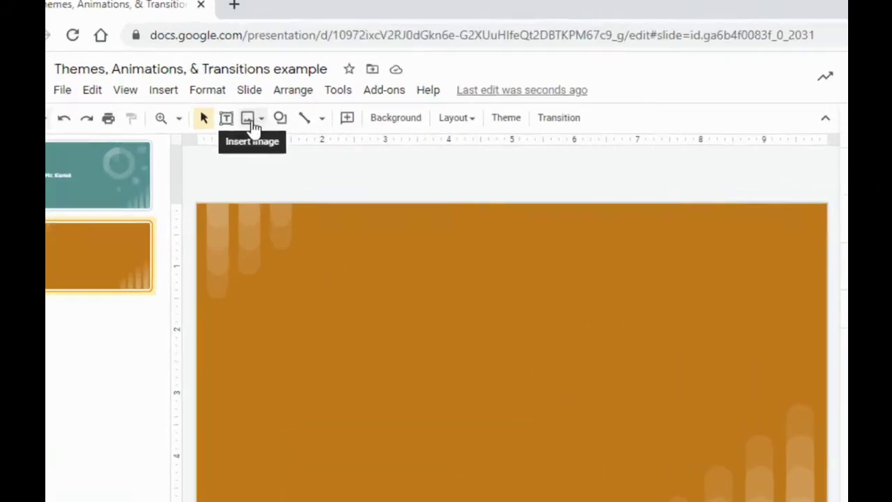
click(229, 92)
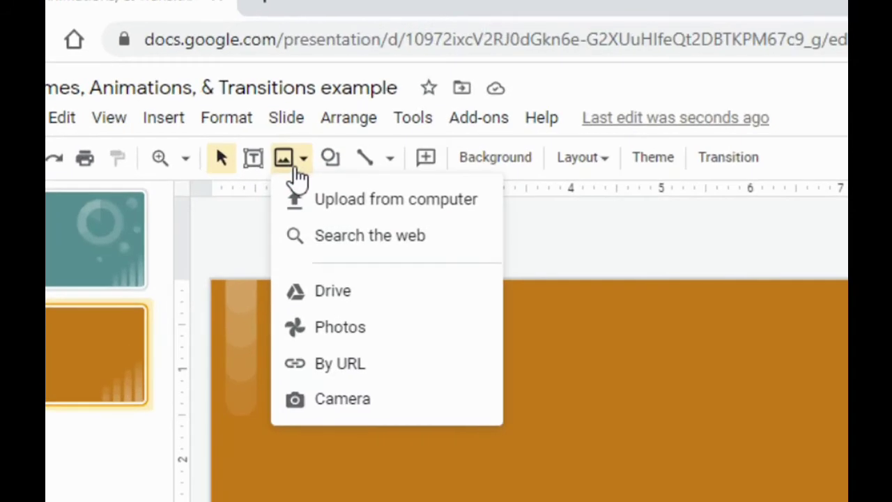
click(382, 244)
text(t-rex)
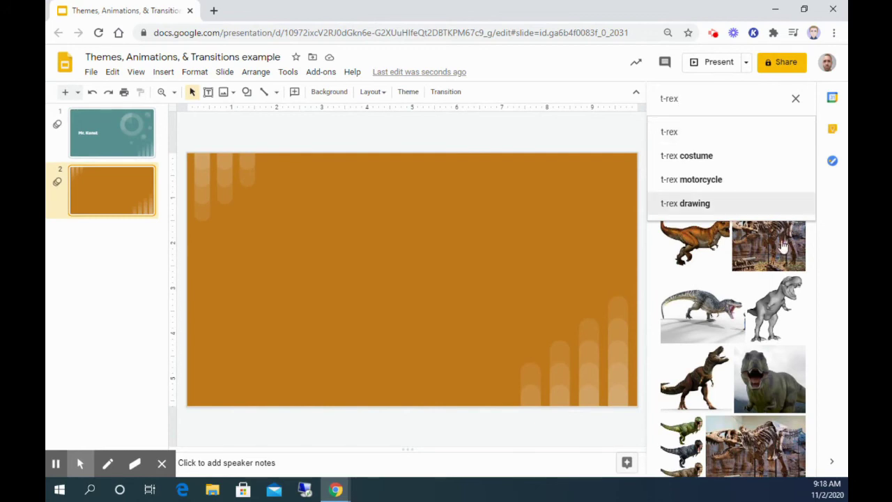
click(708, 377)
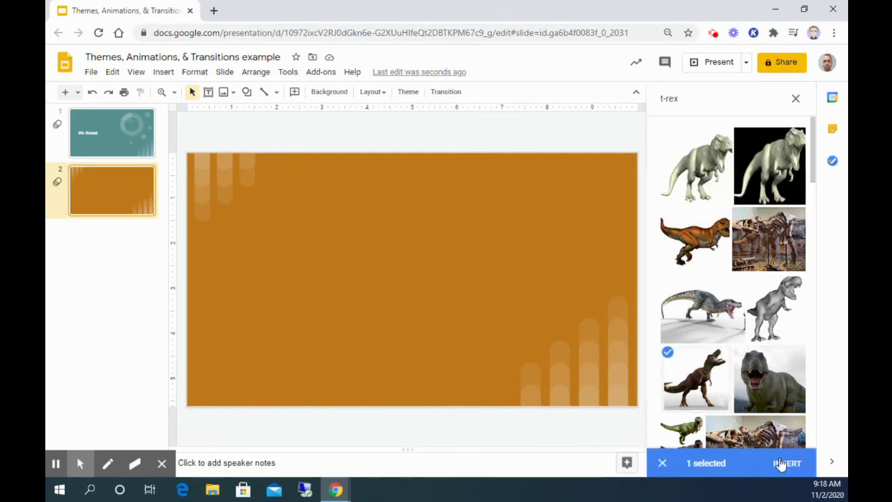
click(782, 464)
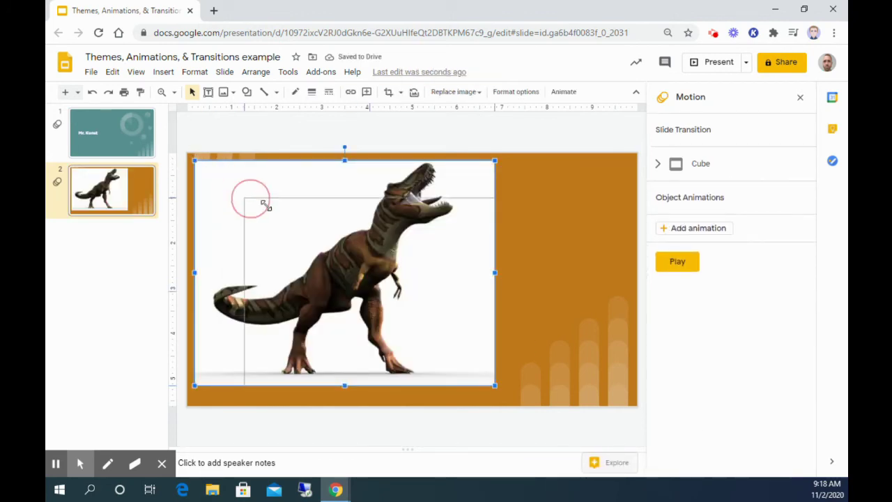
- Shrink the T-rex picture and centre it on the slide
drag(194, 160, 279, 223)
drag(391, 281, 411, 250)
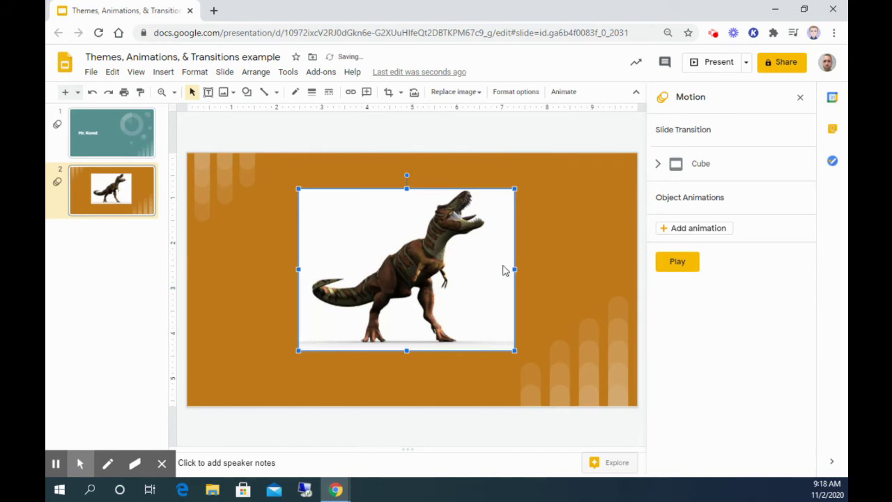
click(571, 267)
click(414, 262)
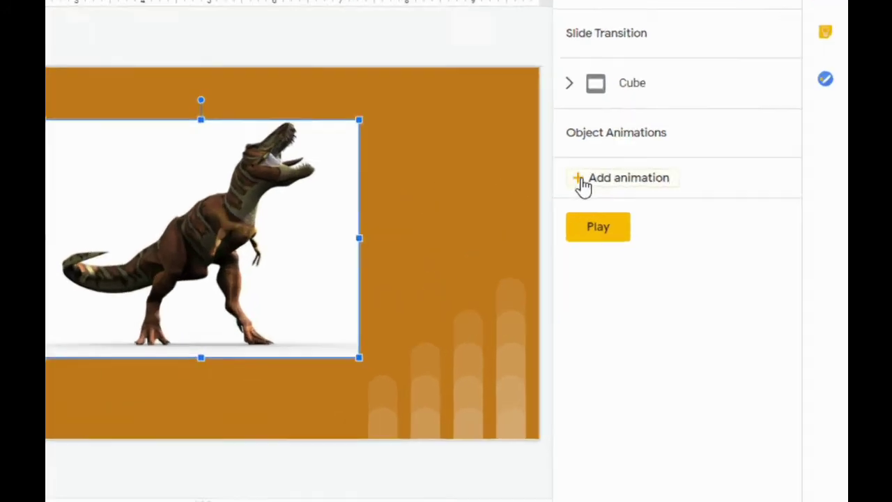
- Give the T-rex picture a Zoom in animation on click and preview it
click(665, 228)
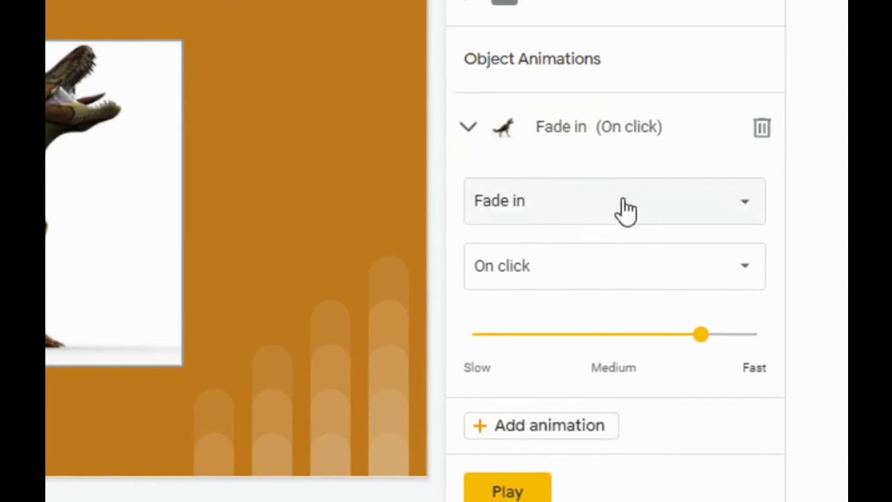
click(643, 211)
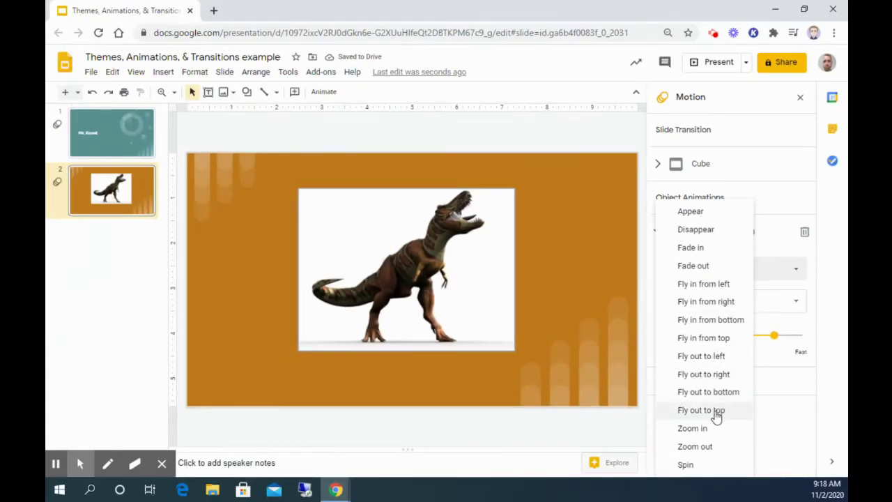
click(708, 427)
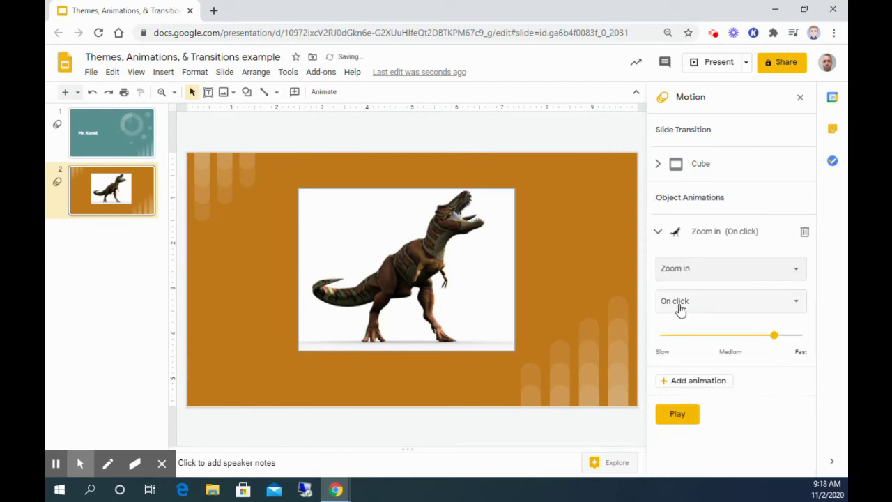
click(677, 417)
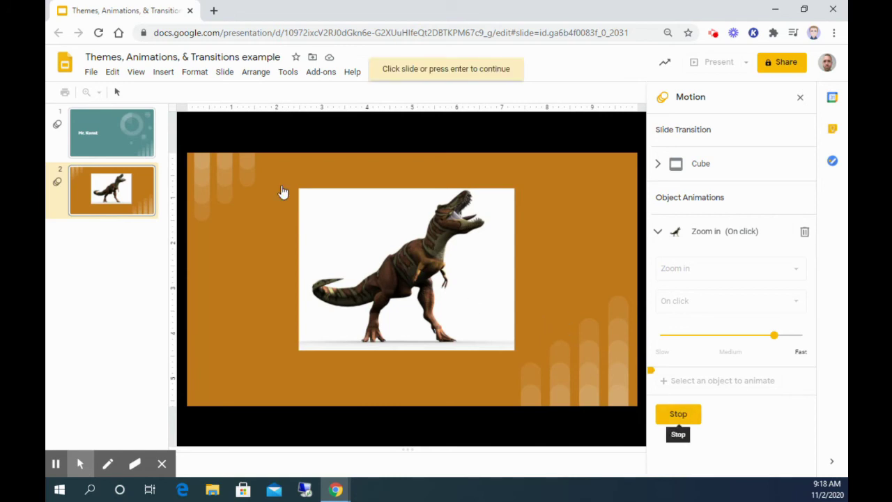
click(409, 71)
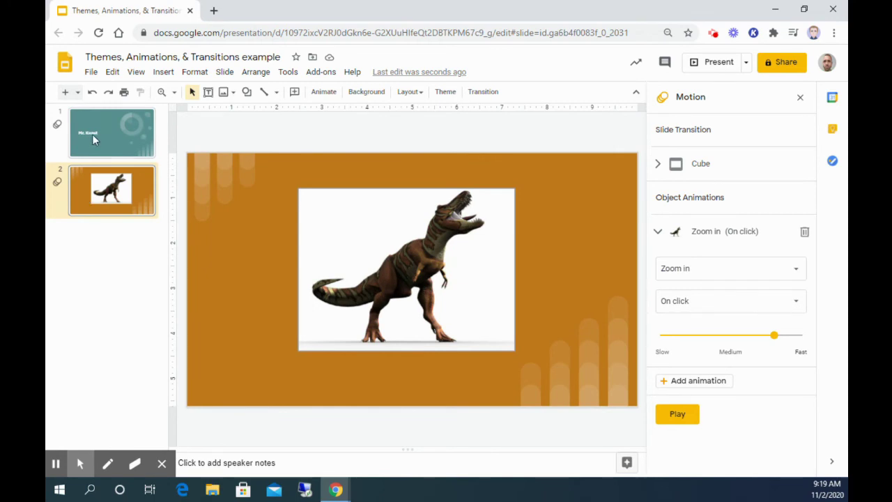
- Add three new slides after slide 2 and delete the title box on slide 3
click(65, 92)
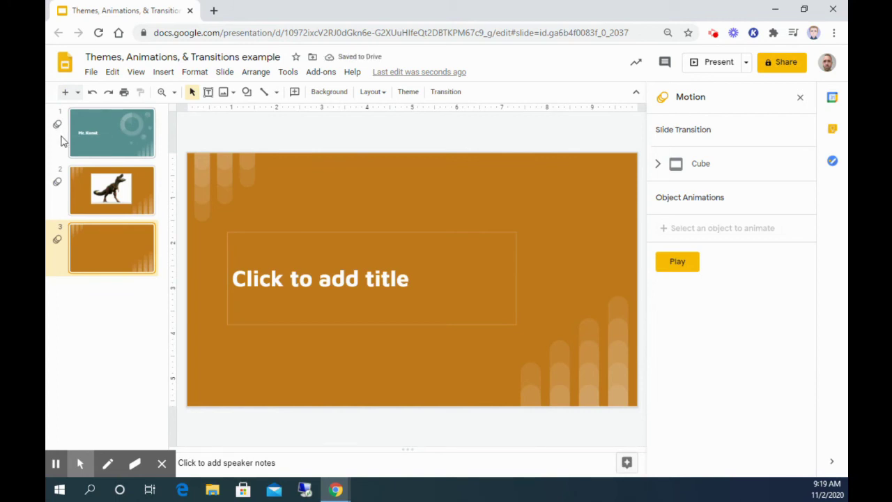
click(66, 92)
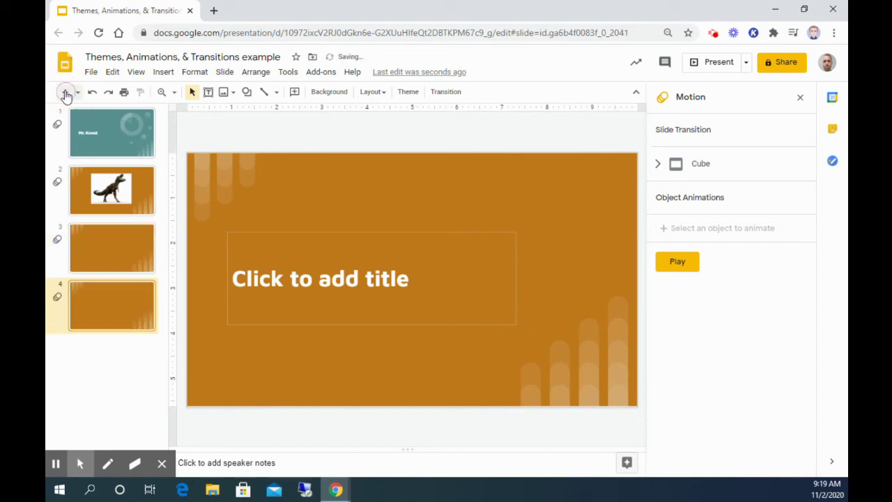
click(65, 92)
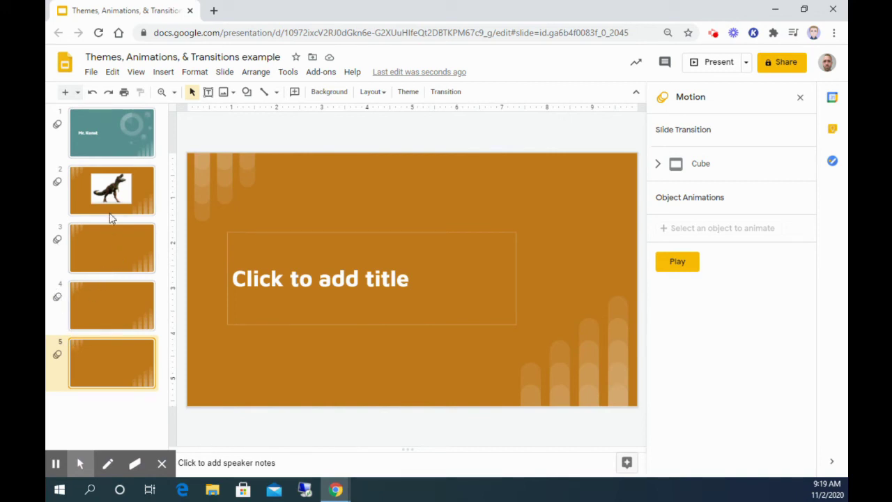
click(109, 253)
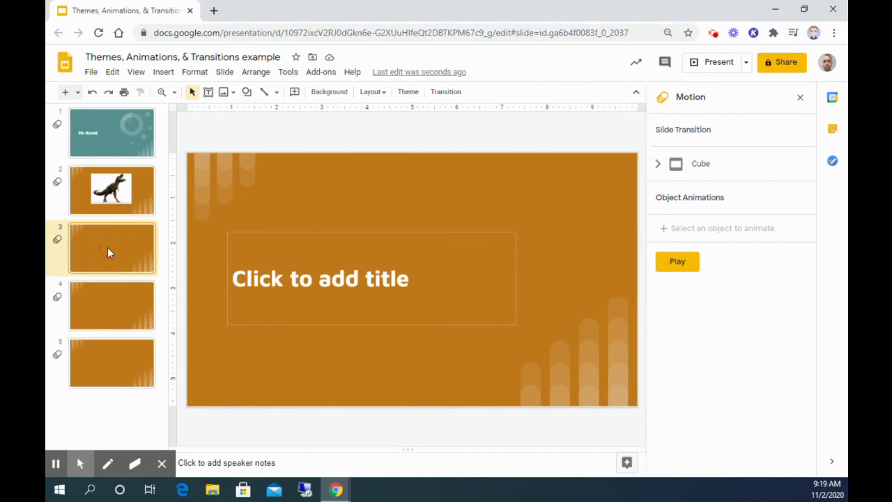
click(249, 278)
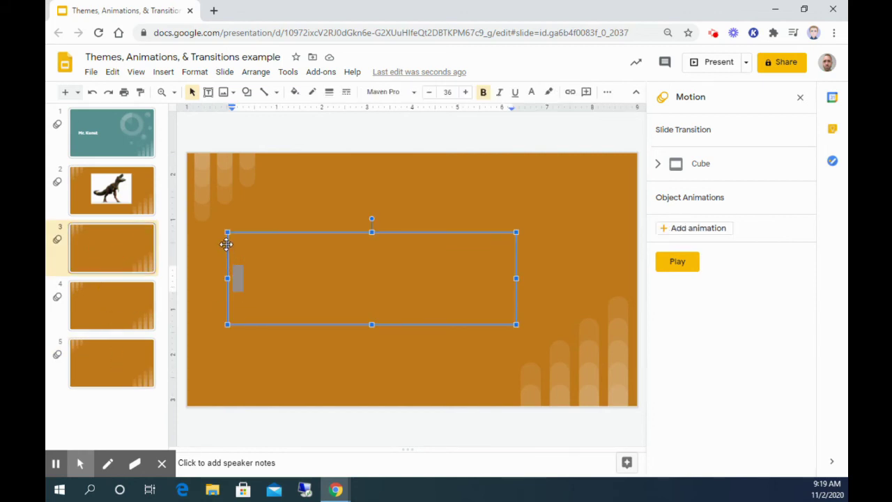
drag(246, 246, 249, 246)
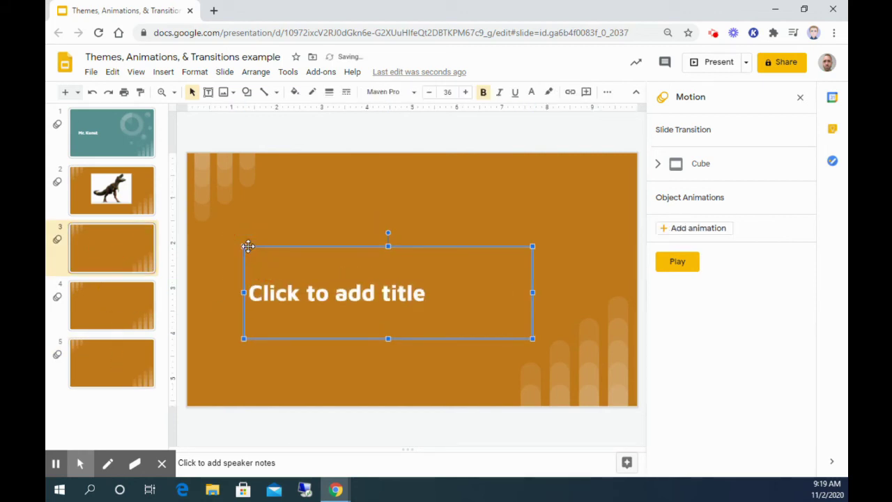
key(Delete)
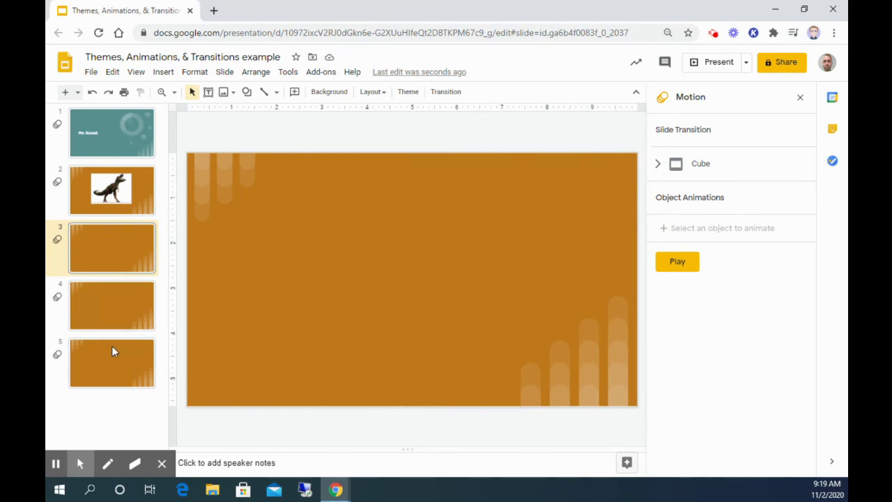
click(56, 465)
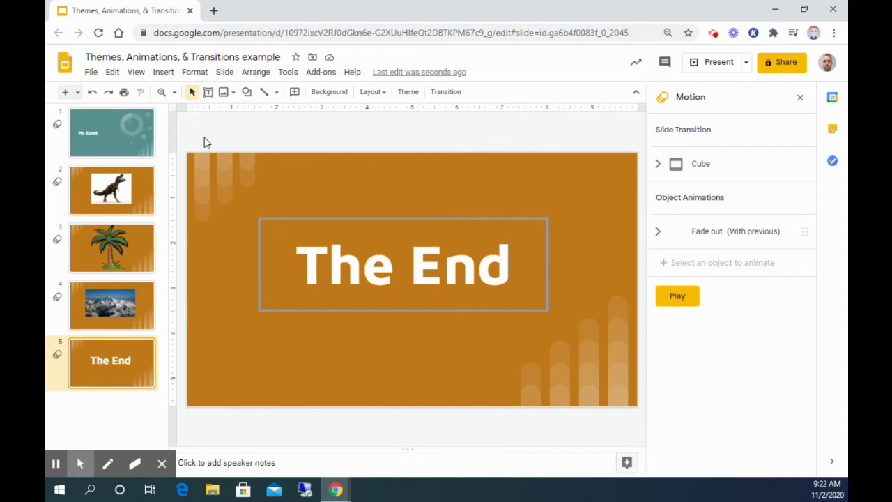
- Apply slide numbers to all slides, then check the mountain and Mr. Kunst title slides
click(164, 72)
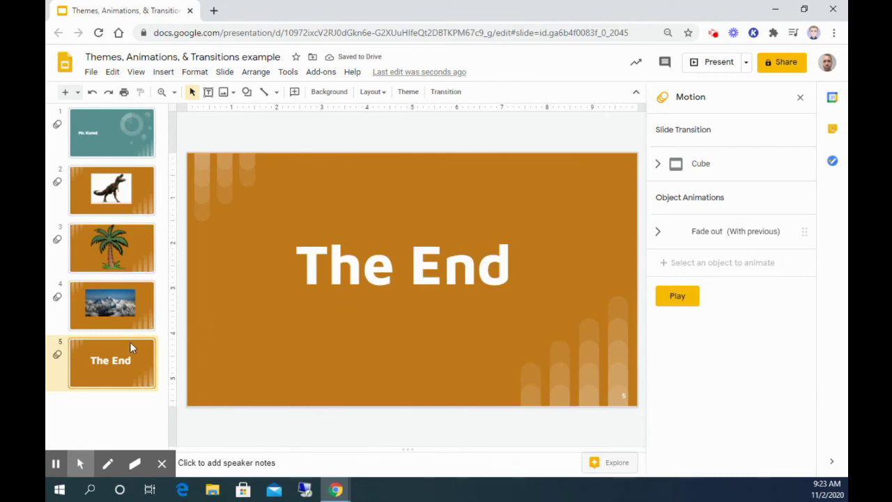
click(140, 314)
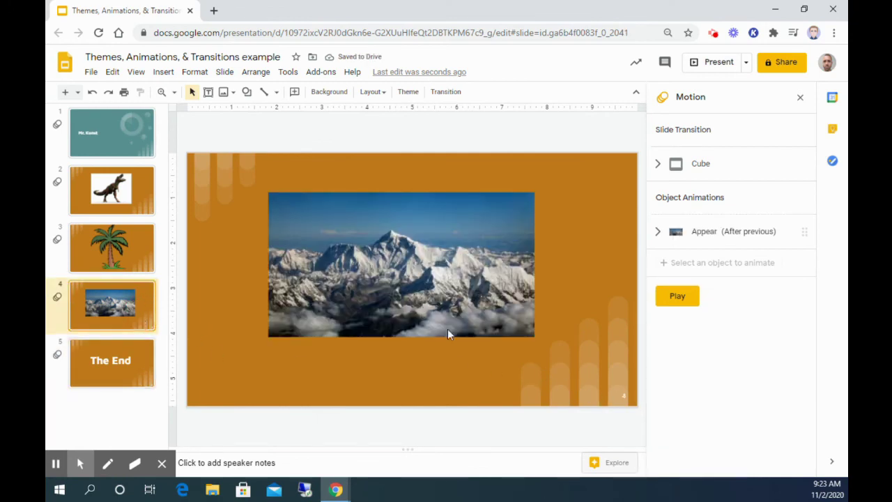
click(131, 140)
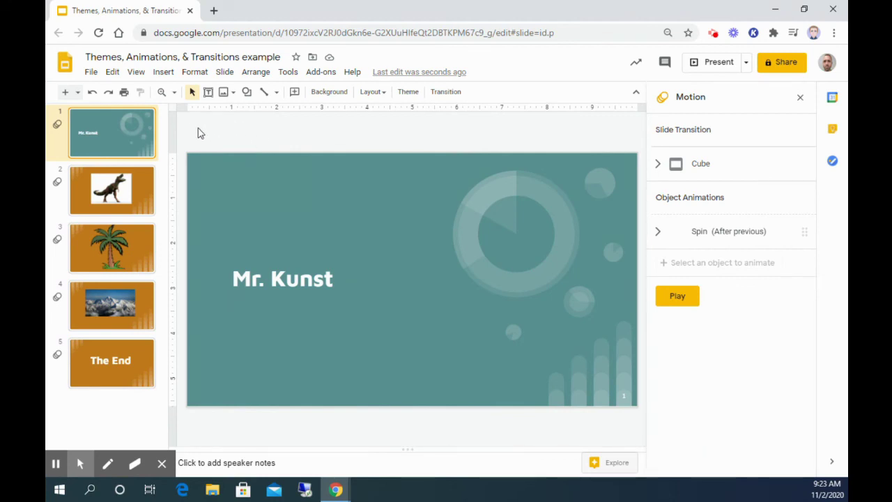
- Present the deck full-screen and advance from the title slide to the T-rex slide
click(706, 64)
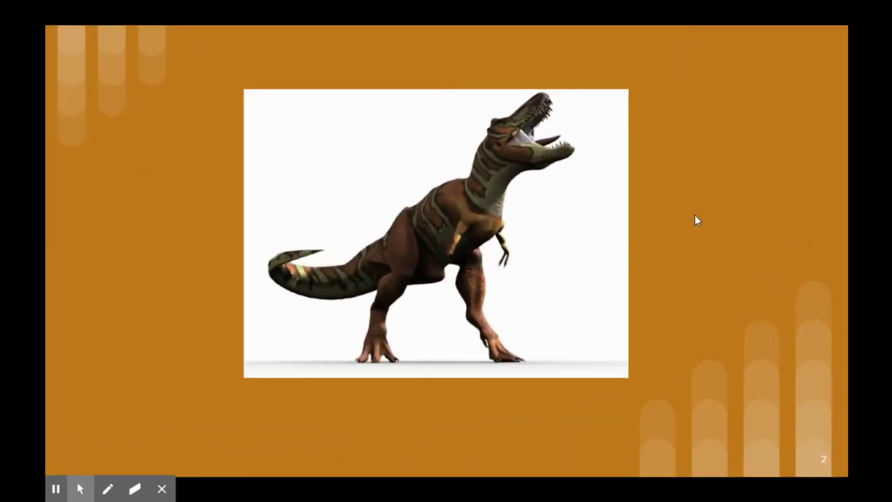
click(696, 220)
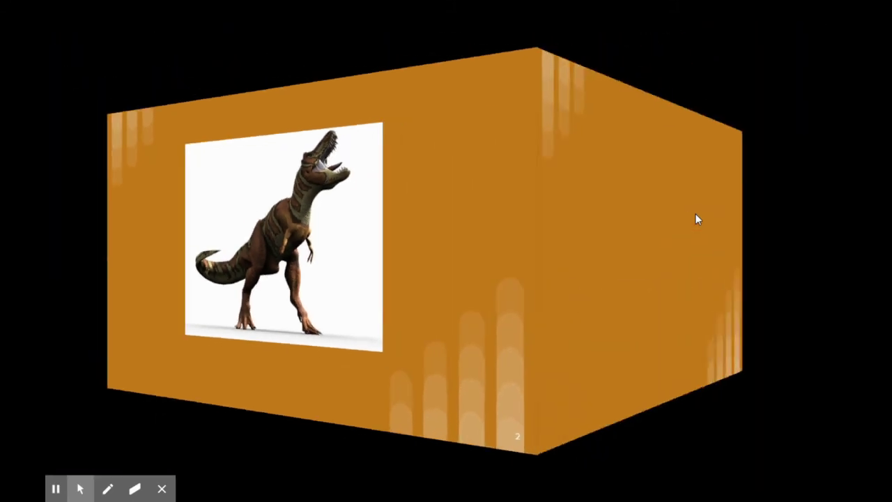